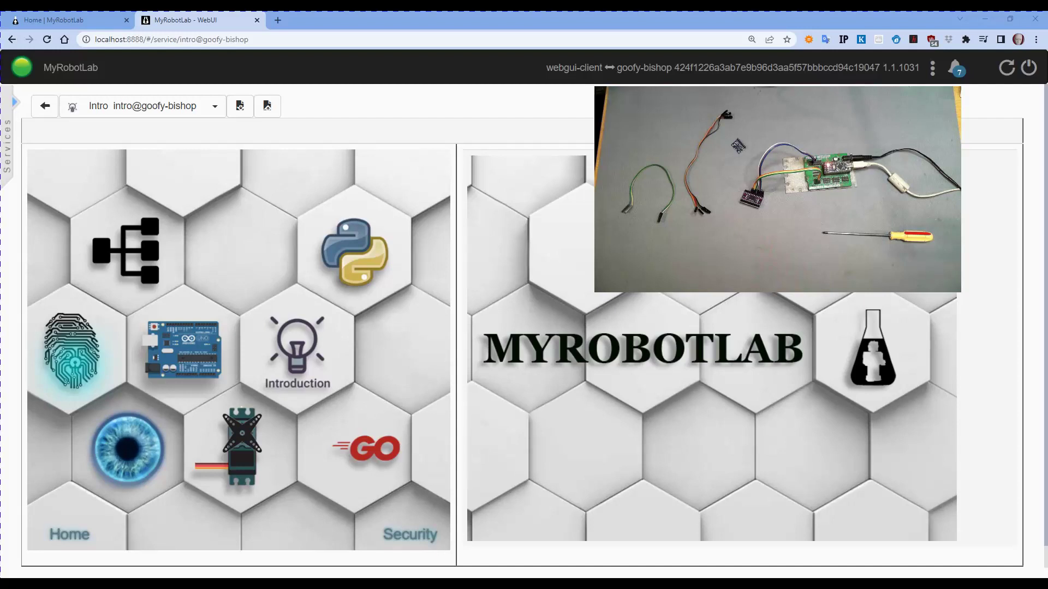
Step: Switch to the TCA9548A datasheet in Adobe Acrobat Reader and go to page 16 with the address reference table
{"action": "key", "text": "alt+Tab"}
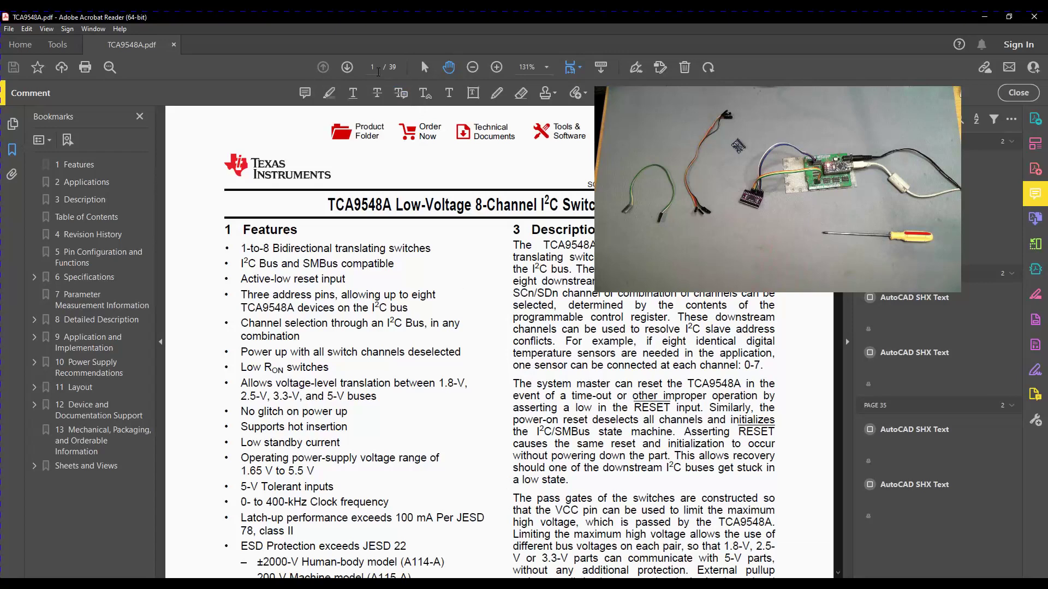
{"action": "left_click", "coordinate": [371, 69]}
{"action": "type", "text": "16"}
{"action": "key", "text": "Return"}
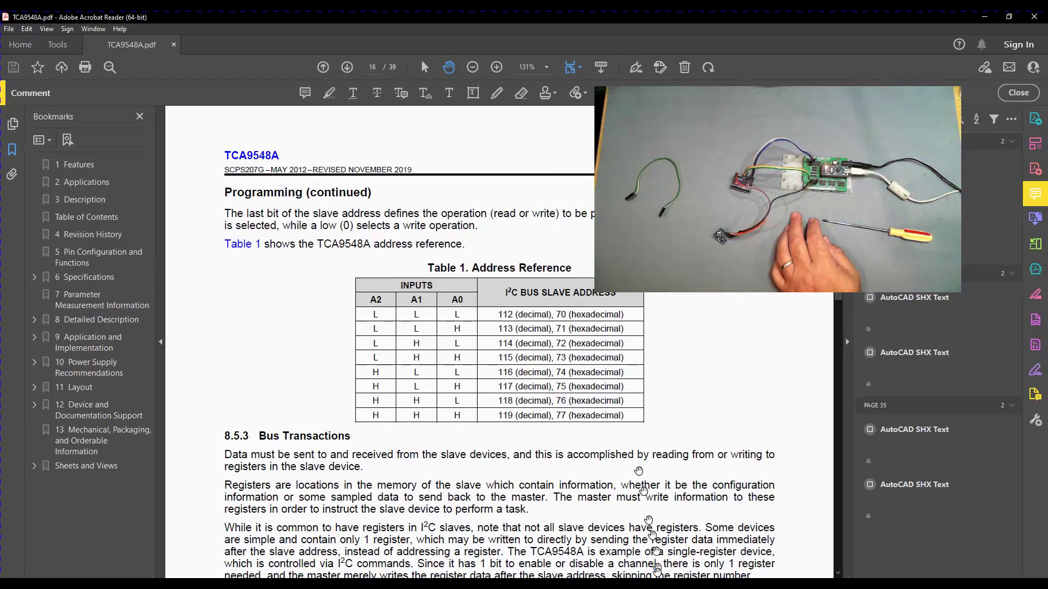
Step: Switch back to the MyRobotLab WebUI in the browser, show the services list and open the nano Arduino service
{"action": "left_click", "coordinate": [658, 584]}
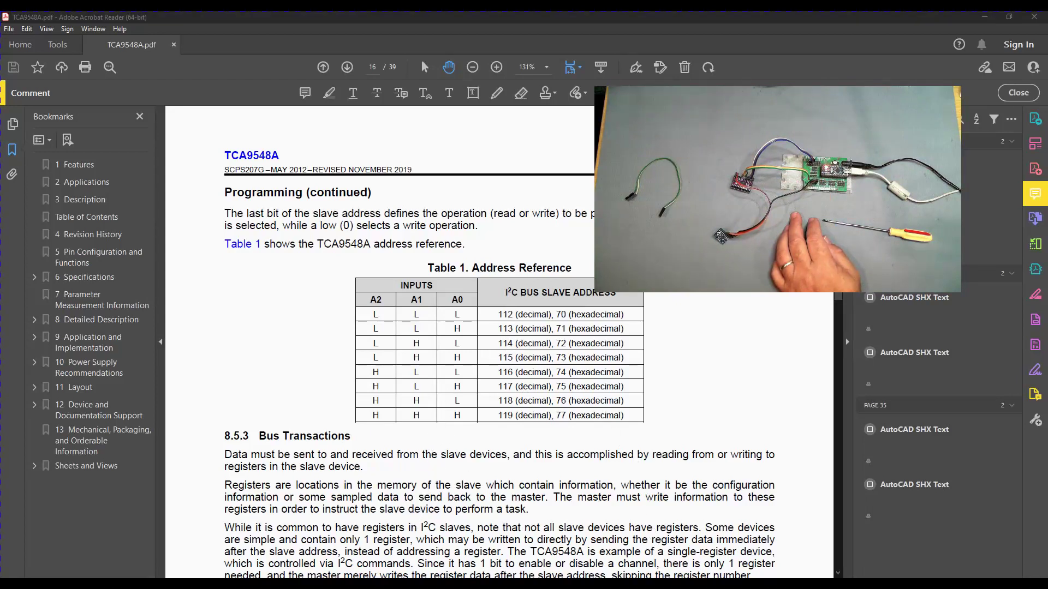
{"action": "left_click", "coordinate": [658, 584]}
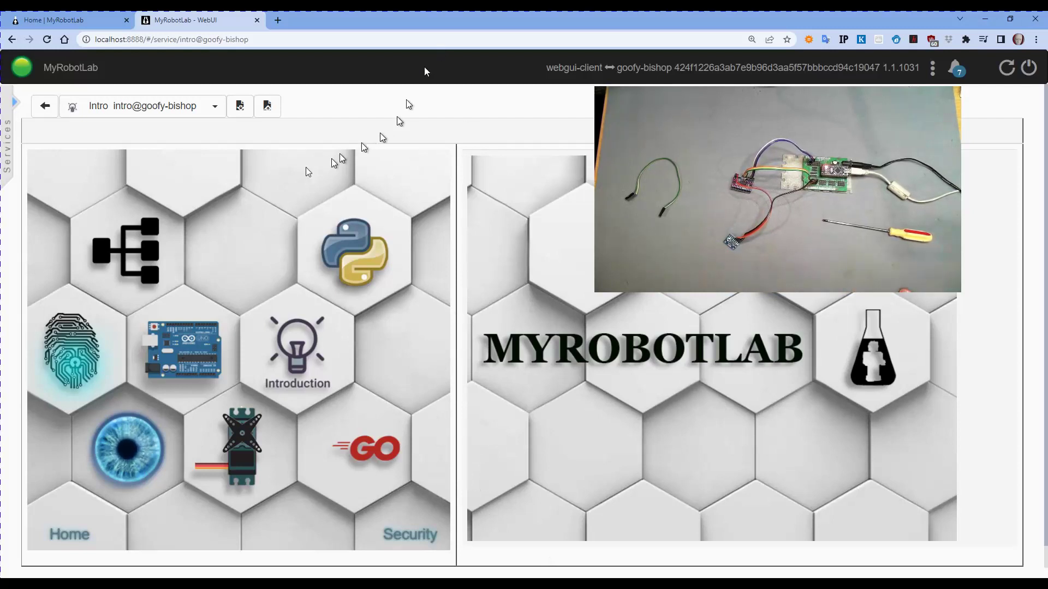
{"action": "left_click", "coordinate": [11, 104]}
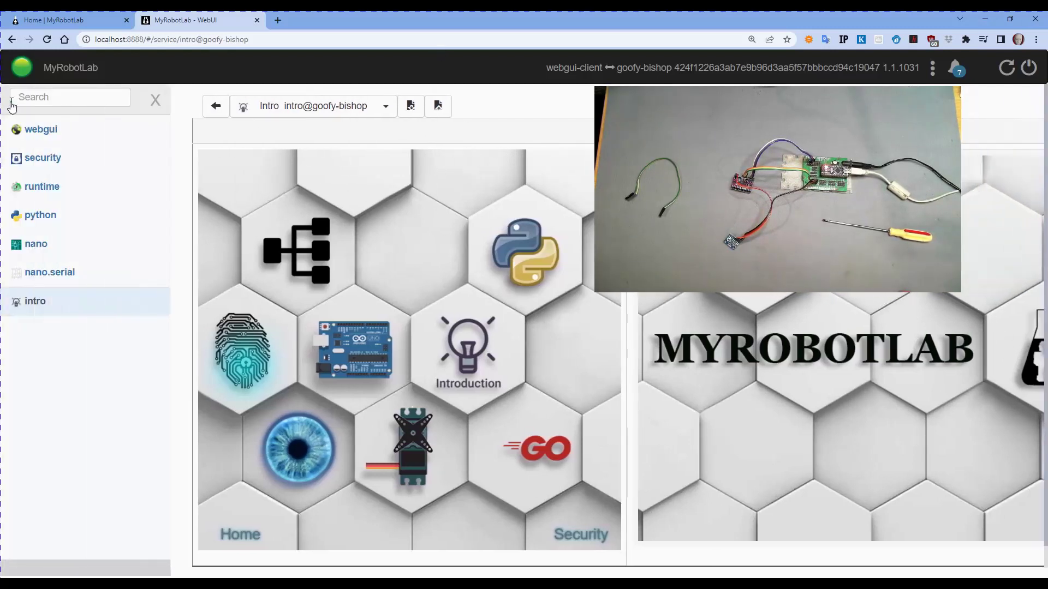
{"action": "left_click", "coordinate": [50, 243]}
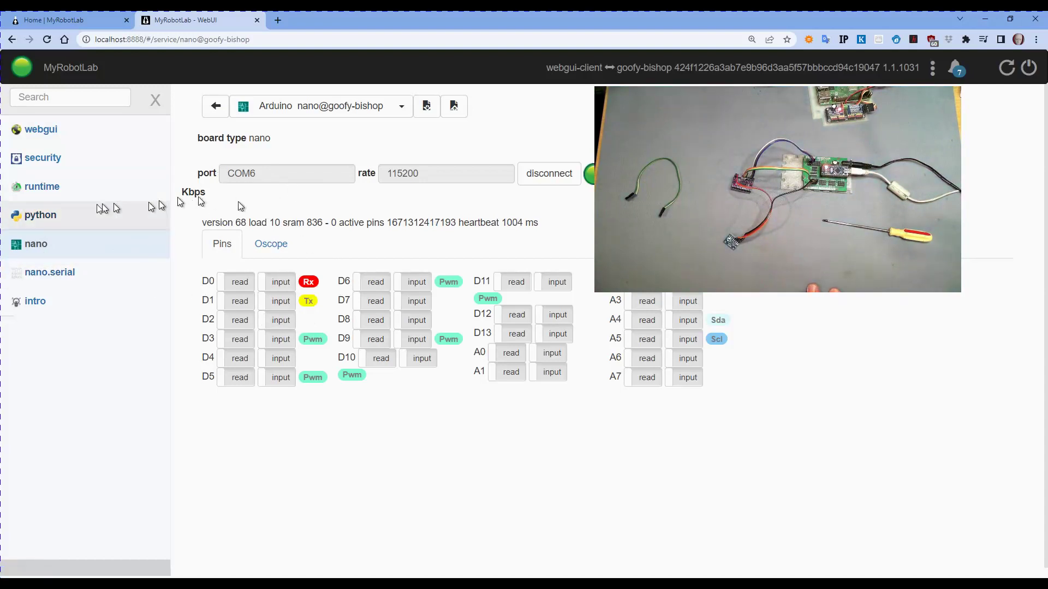
Step: Create and start a new service named tca of type I2cMux from the runtime service
{"action": "left_click", "coordinate": [48, 191]}
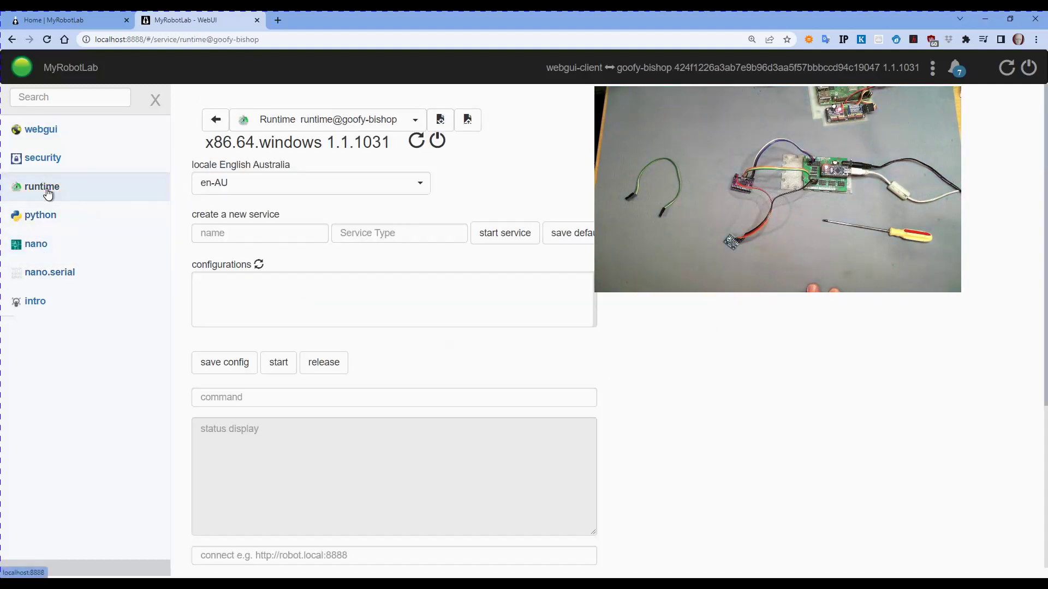
{"action": "left_click", "coordinate": [235, 233]}
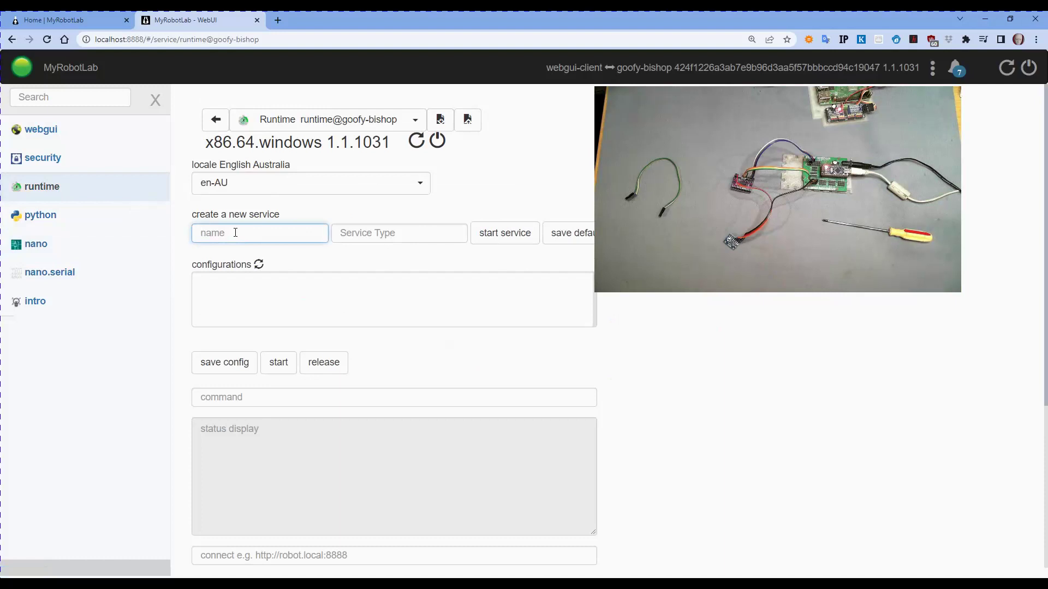
{"action": "type", "text": "tca"}
{"action": "key", "text": "Tab"}
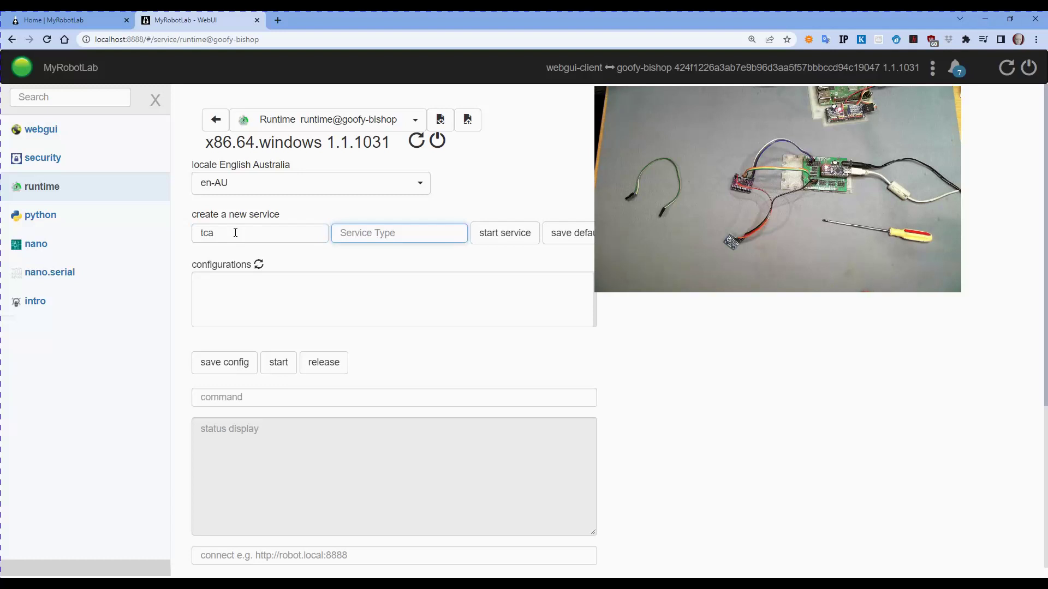
{"action": "type", "text": "i2c"}
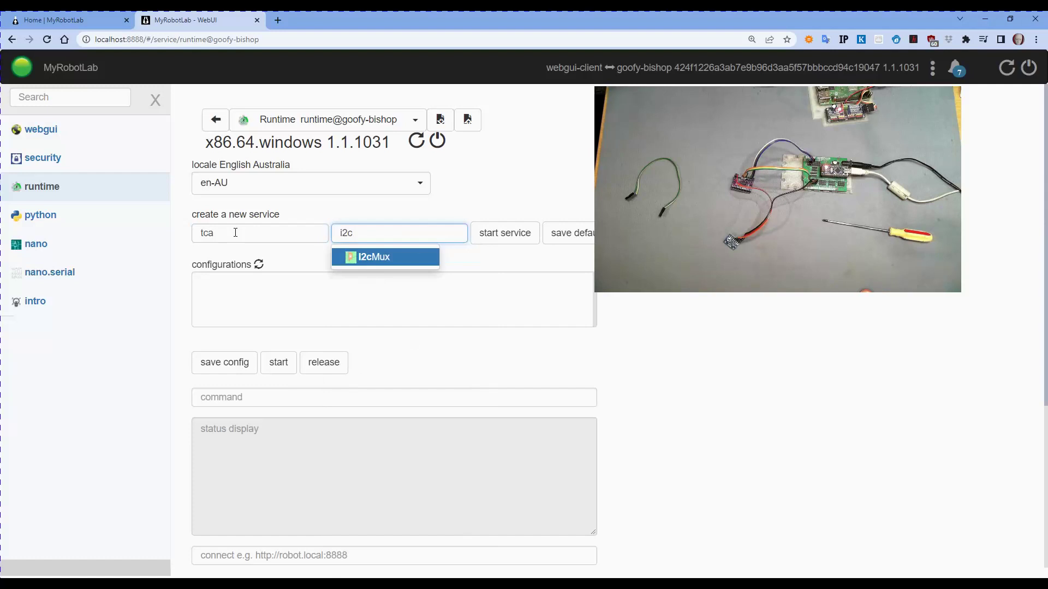
{"action": "left_click", "coordinate": [375, 259]}
{"action": "left_click", "coordinate": [507, 241]}
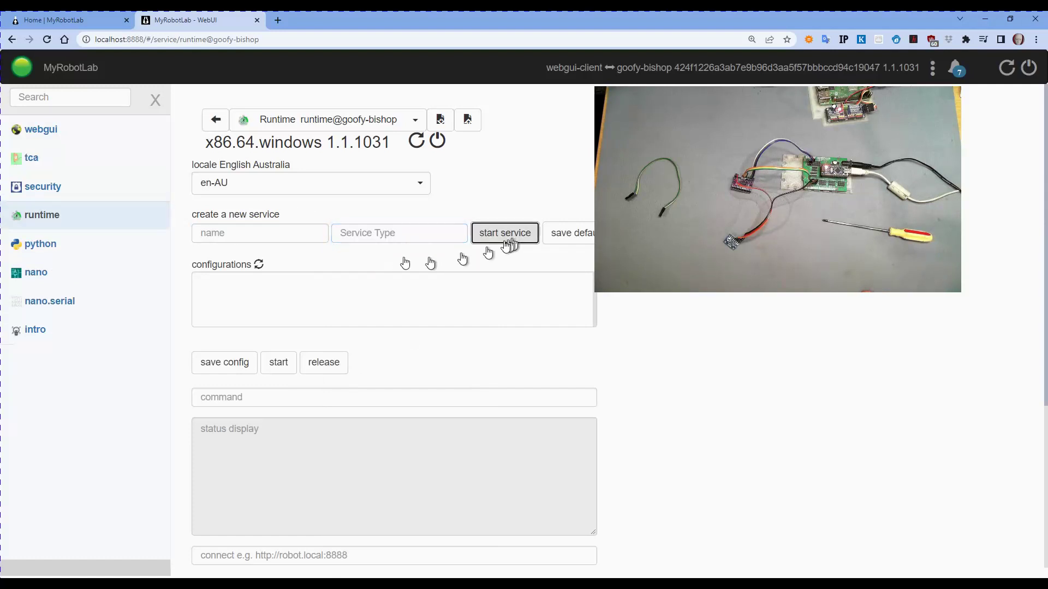
Step: Open the tca service and attach it to the nano controller
{"action": "left_click", "coordinate": [43, 161]}
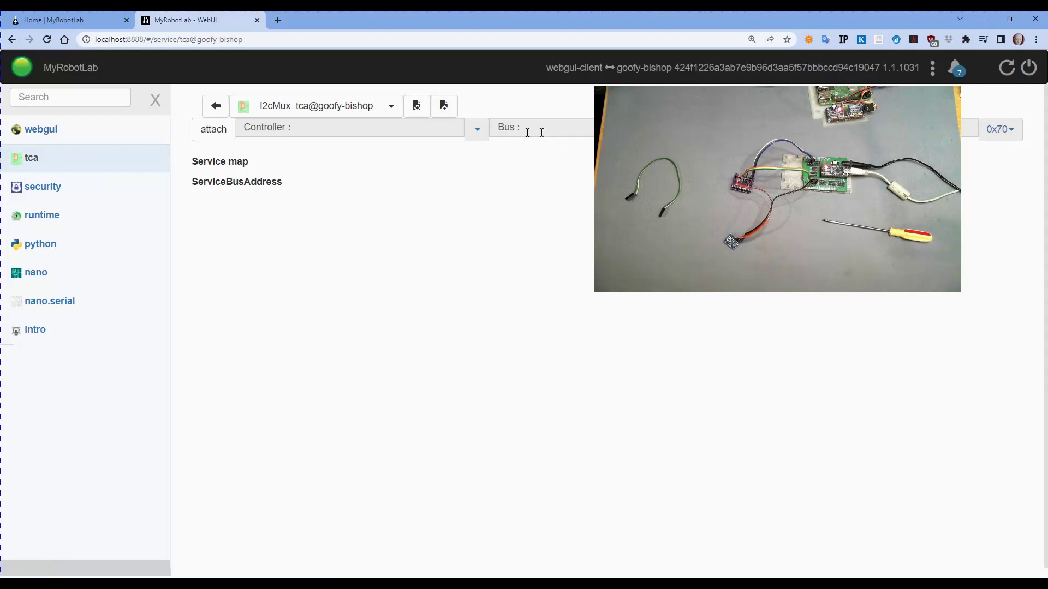
{"action": "left_click", "coordinate": [478, 133]}
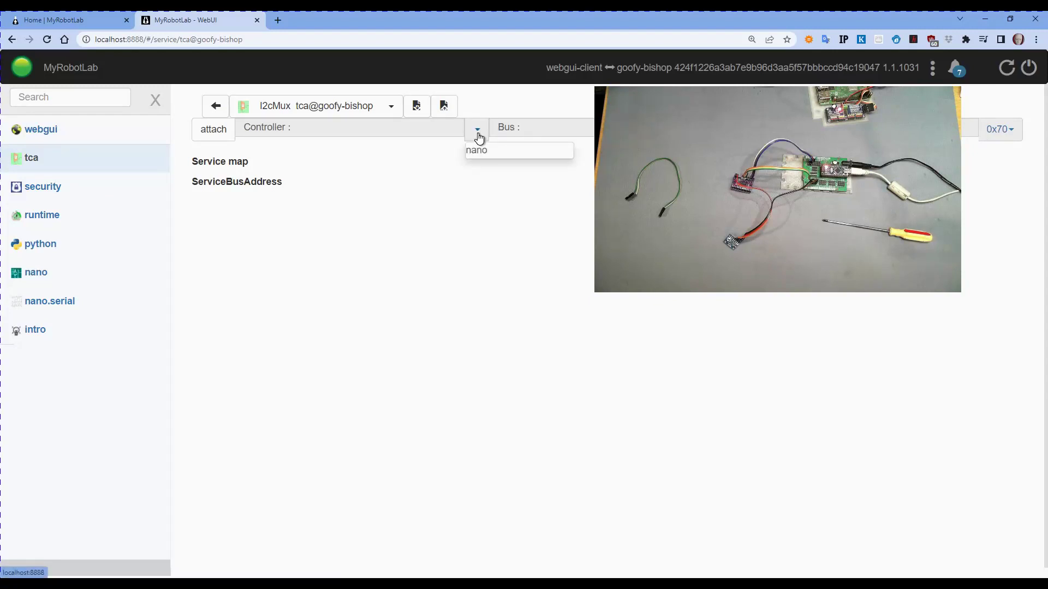
{"action": "left_click", "coordinate": [476, 152]}
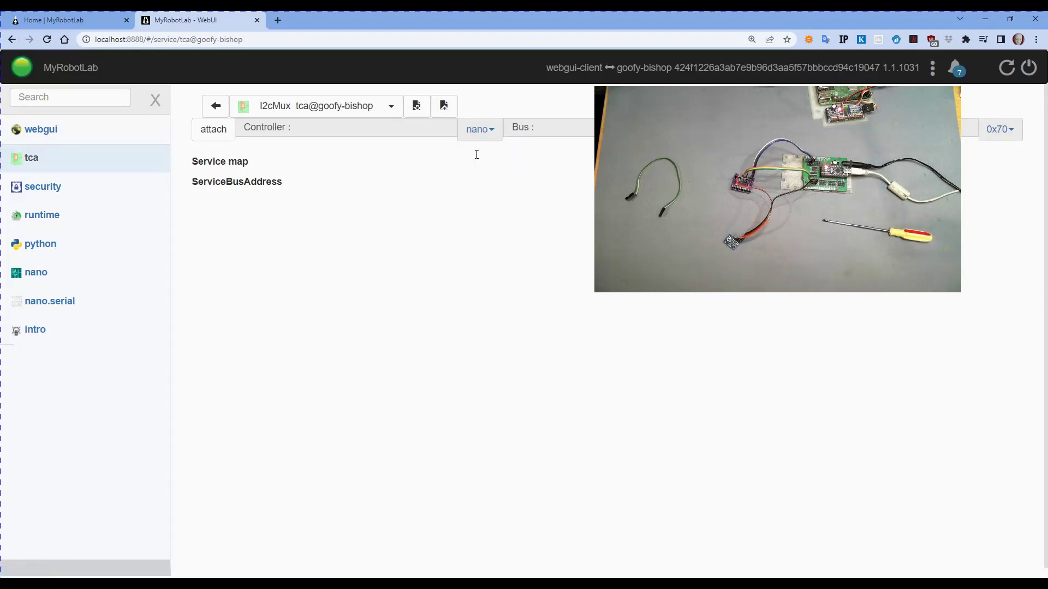
{"action": "left_click", "coordinate": [212, 137]}
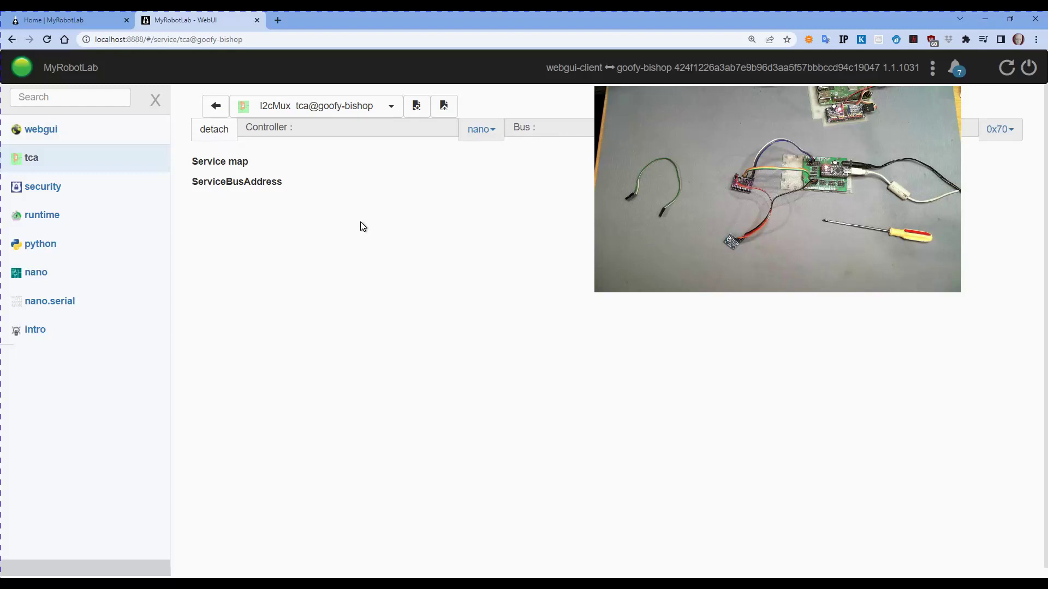
Step: Create and start a new service named mpu of type Mpu6050 from the runtime service
{"action": "left_click", "coordinate": [30, 218]}
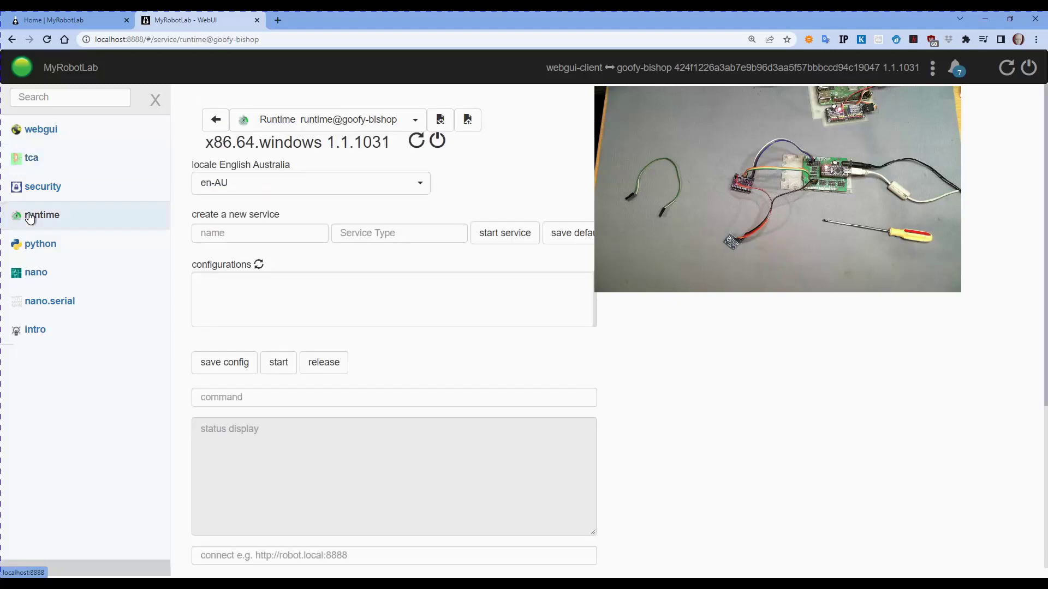
{"action": "left_click", "coordinate": [219, 233]}
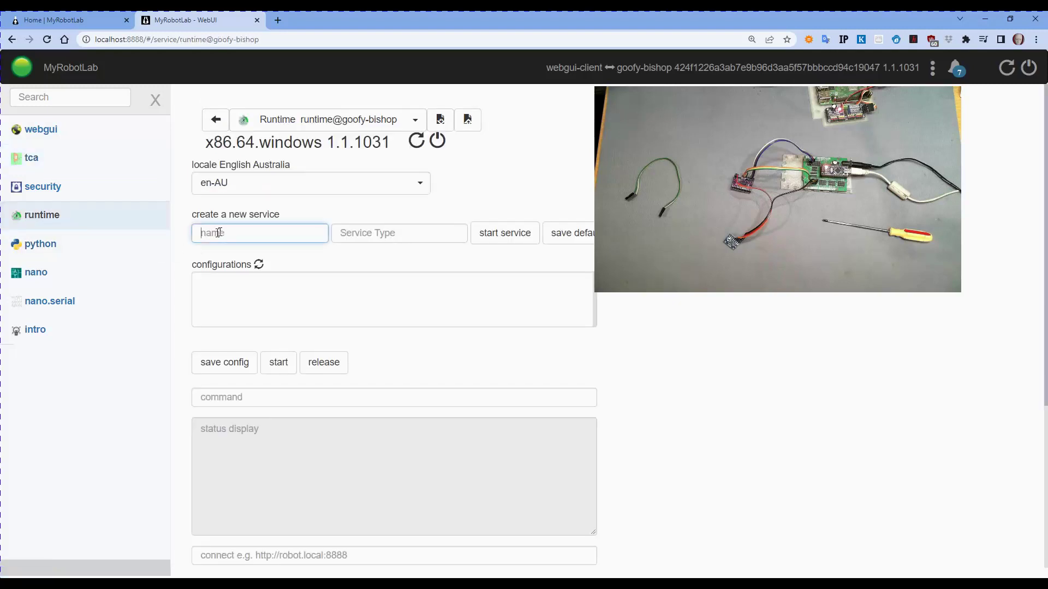
{"action": "type", "text": "mpu"}
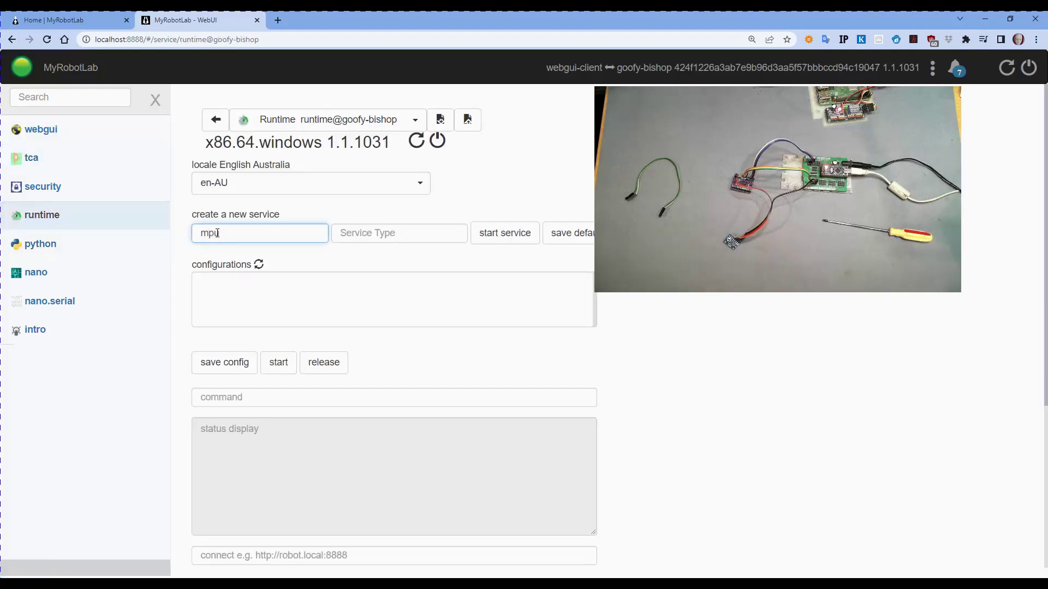
{"action": "key", "text": "Tab"}
{"action": "type", "text": "mop"}
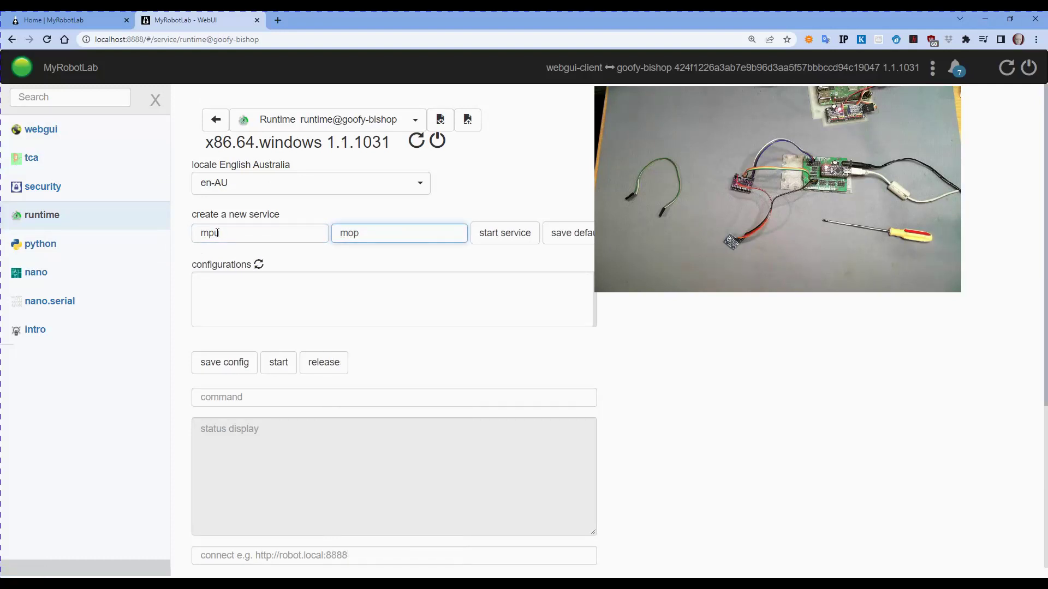
{"action": "key", "text": "BackSpace"}
{"action": "key", "text": "BackSpace"}
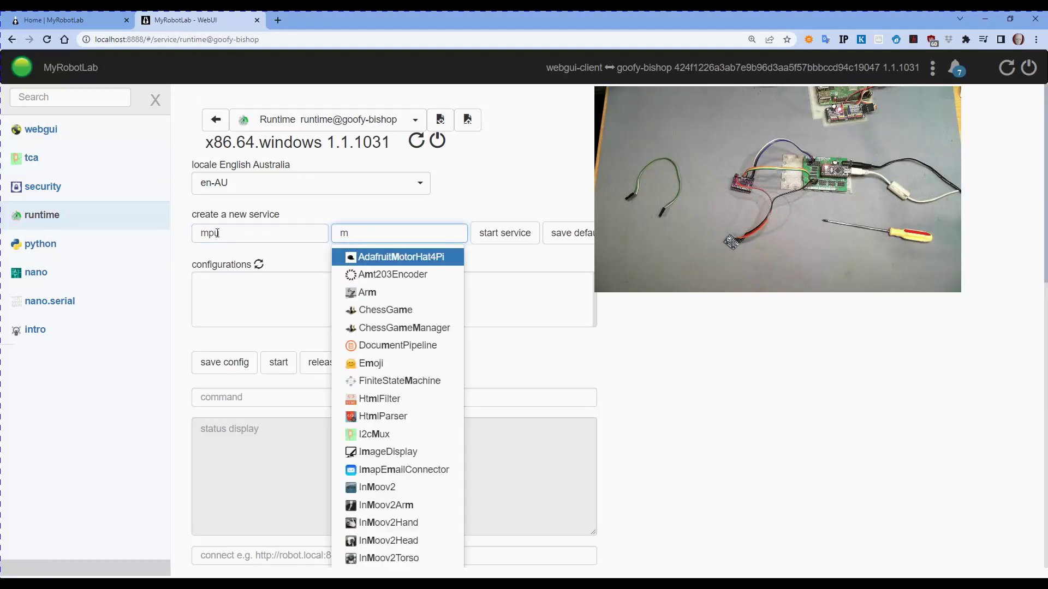
{"action": "type", "text": "pu"}
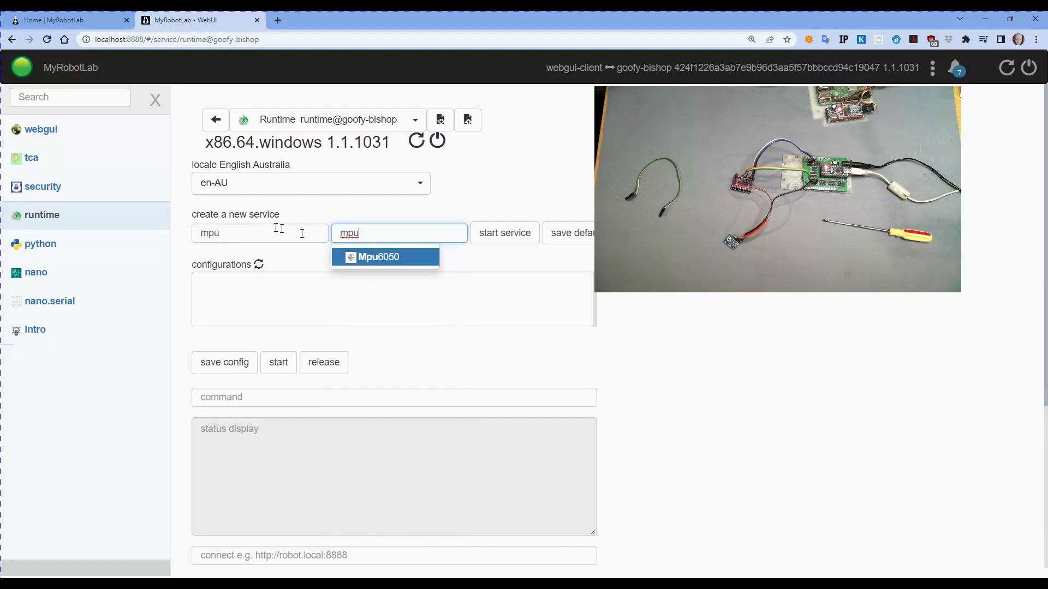
{"action": "left_click", "coordinate": [390, 257]}
{"action": "left_click", "coordinate": [496, 234]}
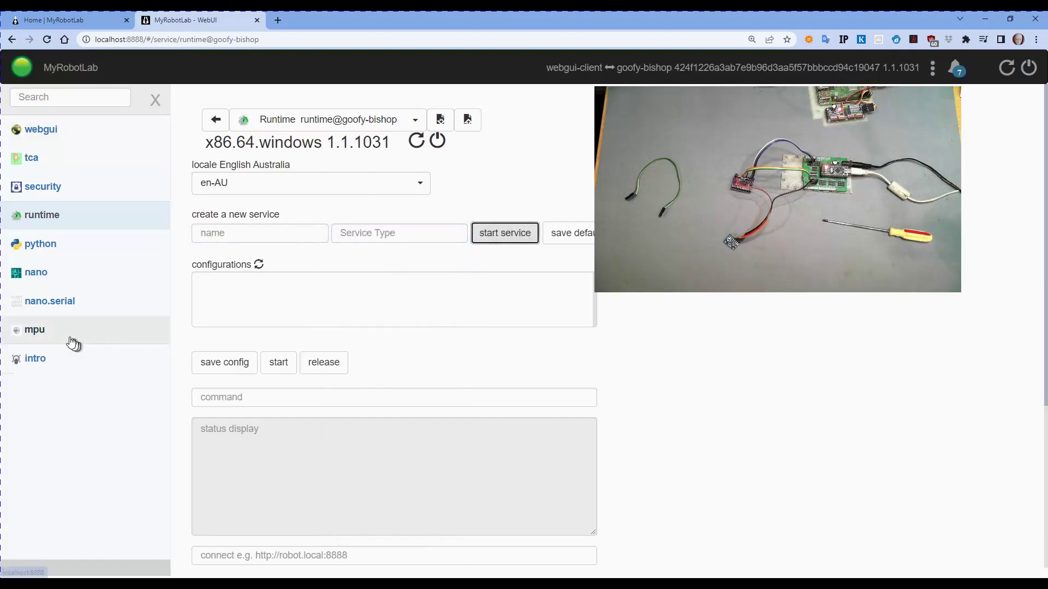
Step: Open the mpu service, attach it to the tca controller and start its sensor readings
{"action": "left_click", "coordinate": [38, 335]}
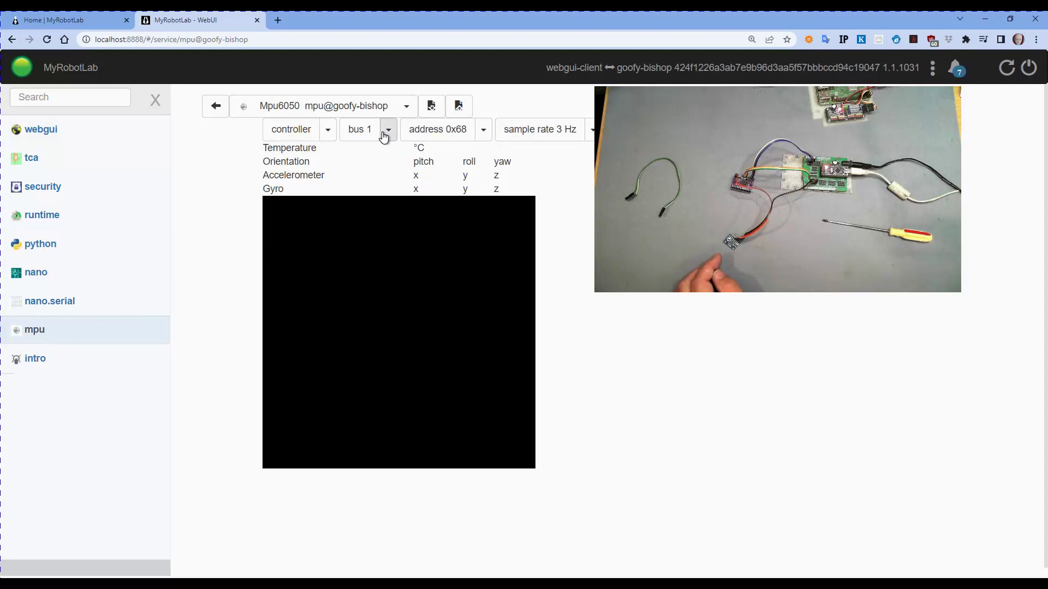
{"action": "left_click", "coordinate": [327, 130]}
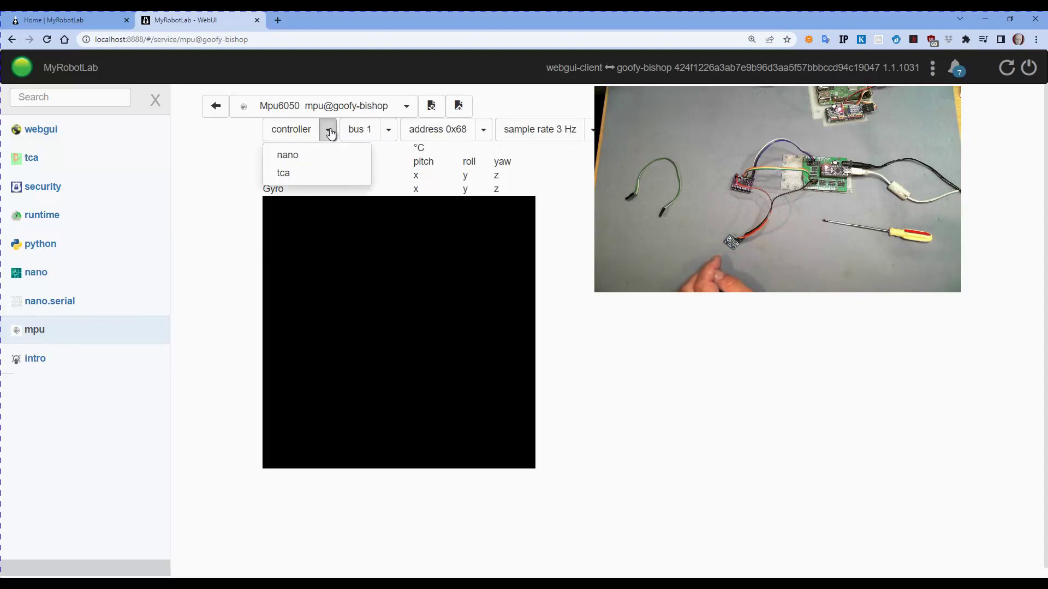
{"action": "left_click", "coordinate": [282, 179]}
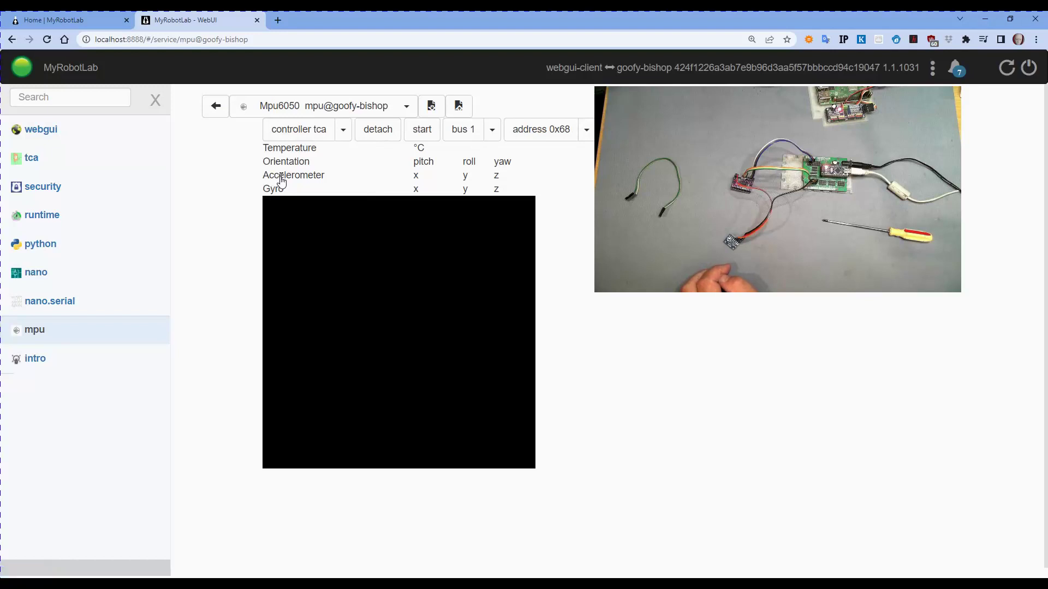
{"action": "left_click", "coordinate": [425, 131]}
Step: Switch to the Command Prompt window to examine the MyRobotLab log output, and return to the mpu service in the browser
{"action": "key", "text": "alt+Tab"}
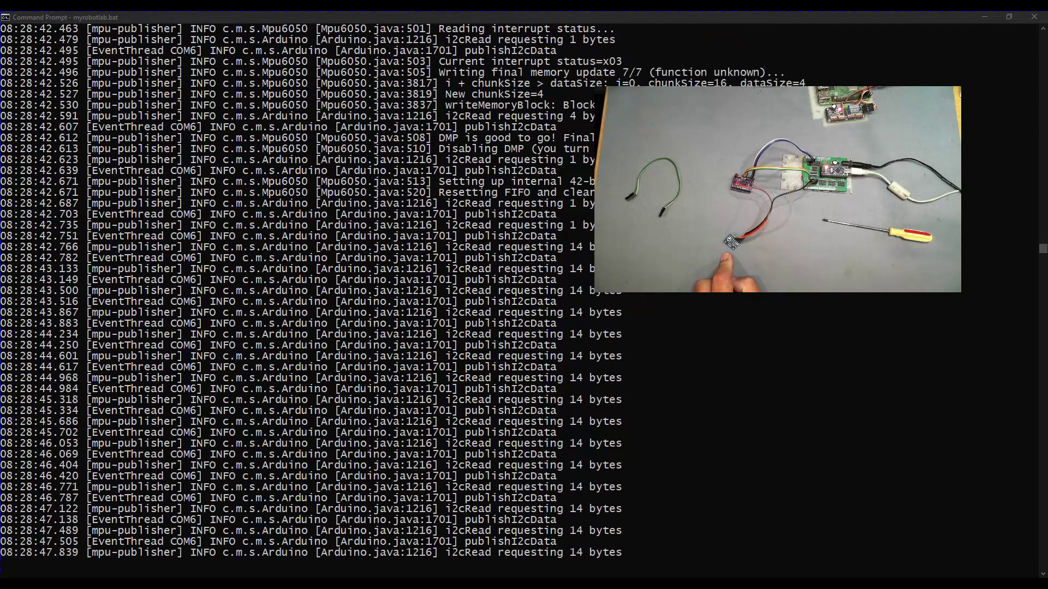
{"action": "key", "text": "alt+Tab"}
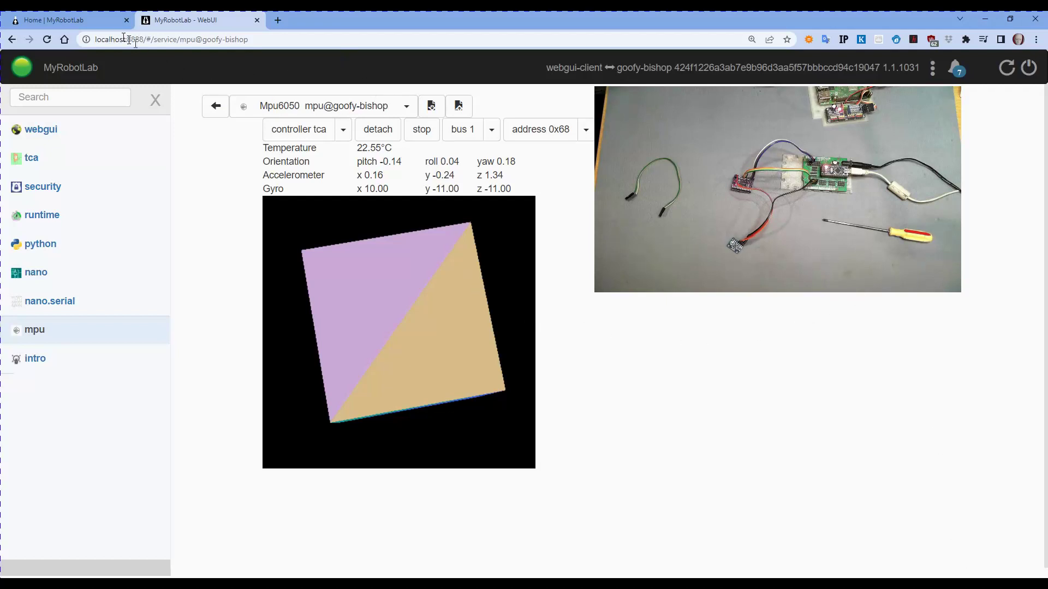
Step: Open the Services Matrix from the documentation page of the MyRobotLab website
{"action": "left_click", "coordinate": [93, 23]}
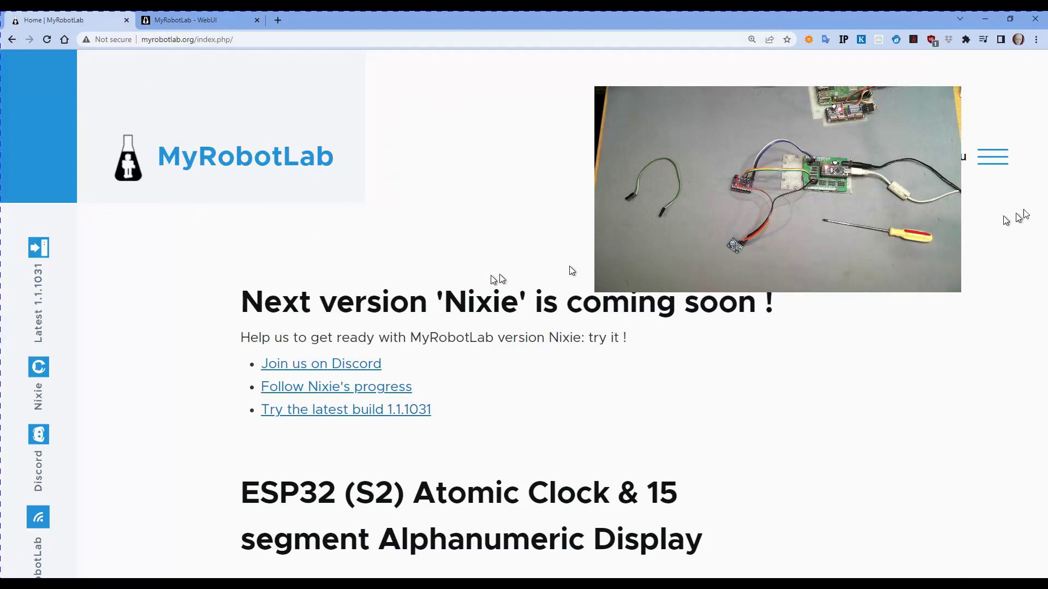
{"action": "left_click", "coordinate": [996, 157]}
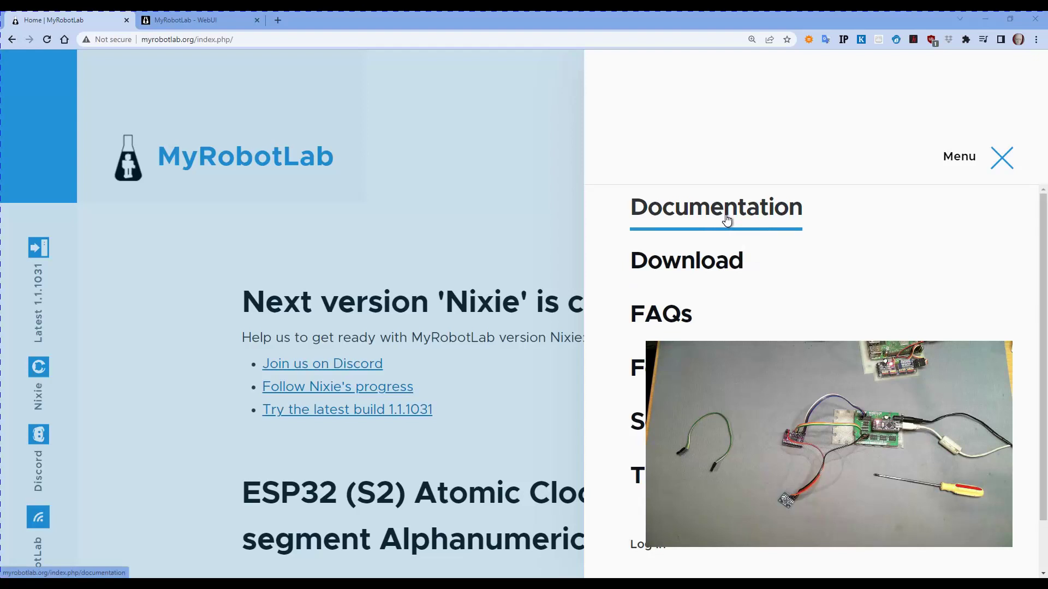
{"action": "left_click", "coordinate": [726, 219]}
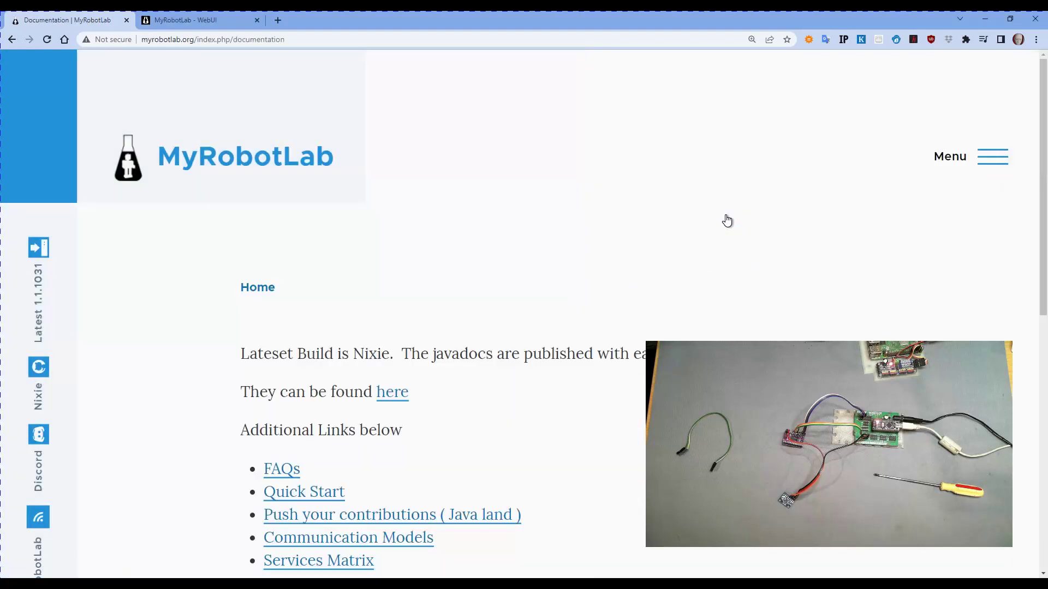
{"action": "scroll", "coordinate": [523, 471], "scroll_direction": "down", "scroll_amount": 1}
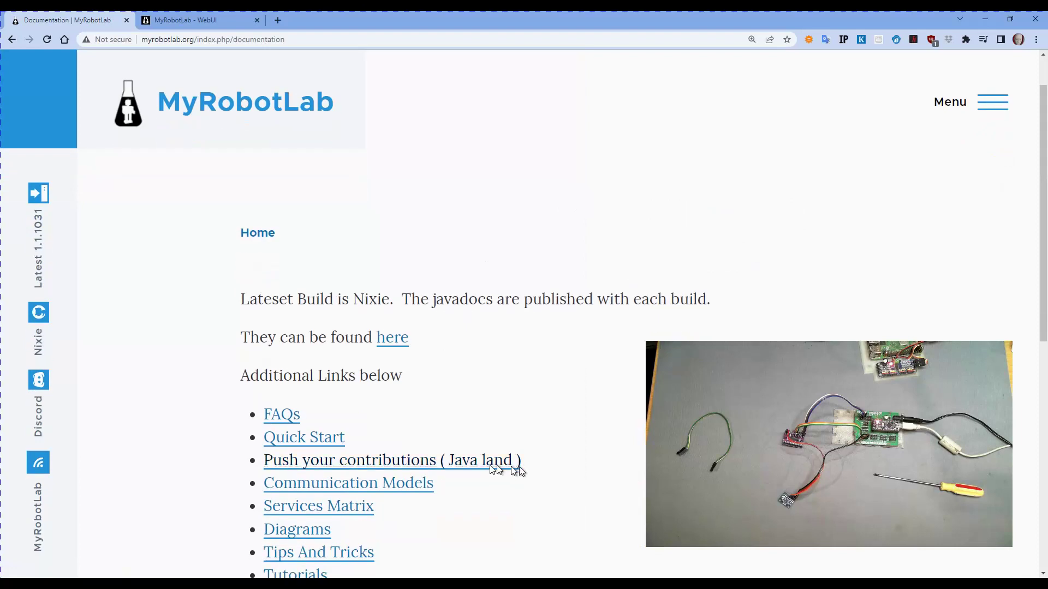
{"action": "left_click", "coordinate": [348, 516]}
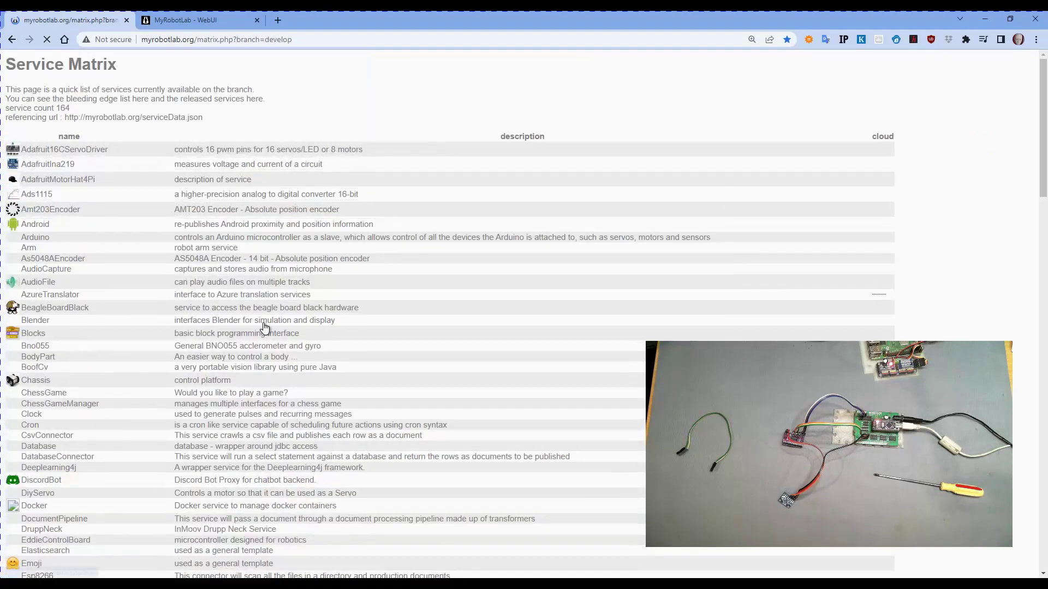
Step: Find the I2cMux service in the Service Matrix and open its documentation page
{"action": "scroll", "coordinate": [26, 396], "scroll_direction": "down", "scroll_amount": 3}
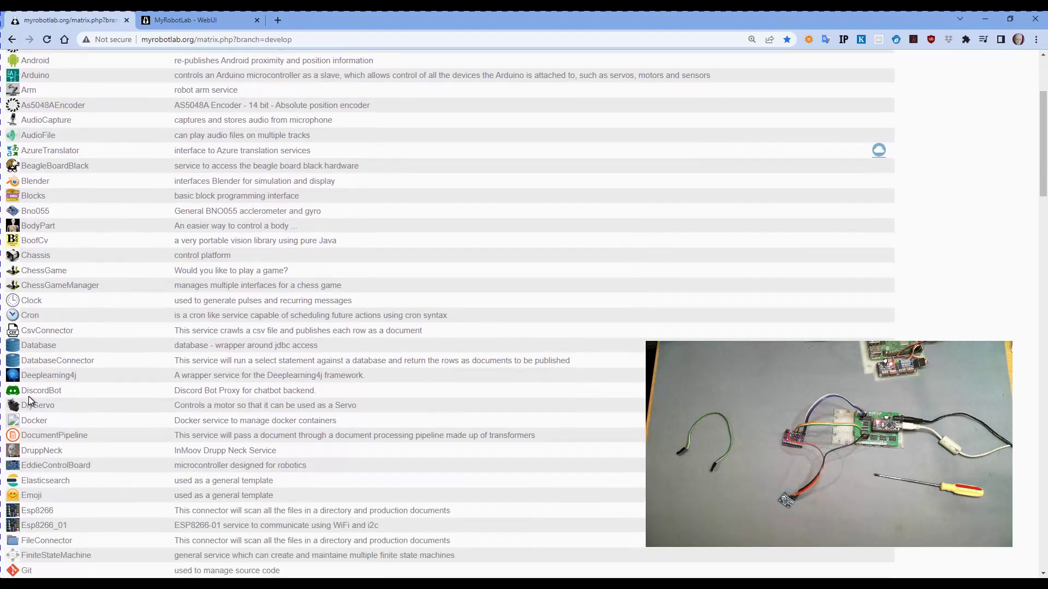
{"action": "scroll", "coordinate": [28, 397], "scroll_direction": "down", "scroll_amount": 4}
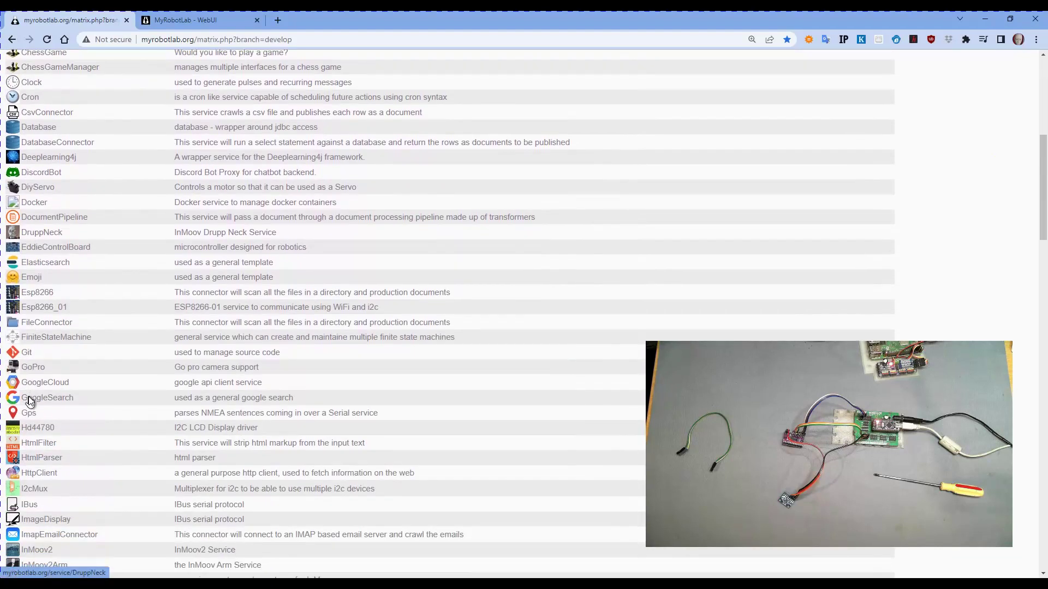
{"action": "scroll", "coordinate": [30, 402], "scroll_direction": "down", "scroll_amount": 1}
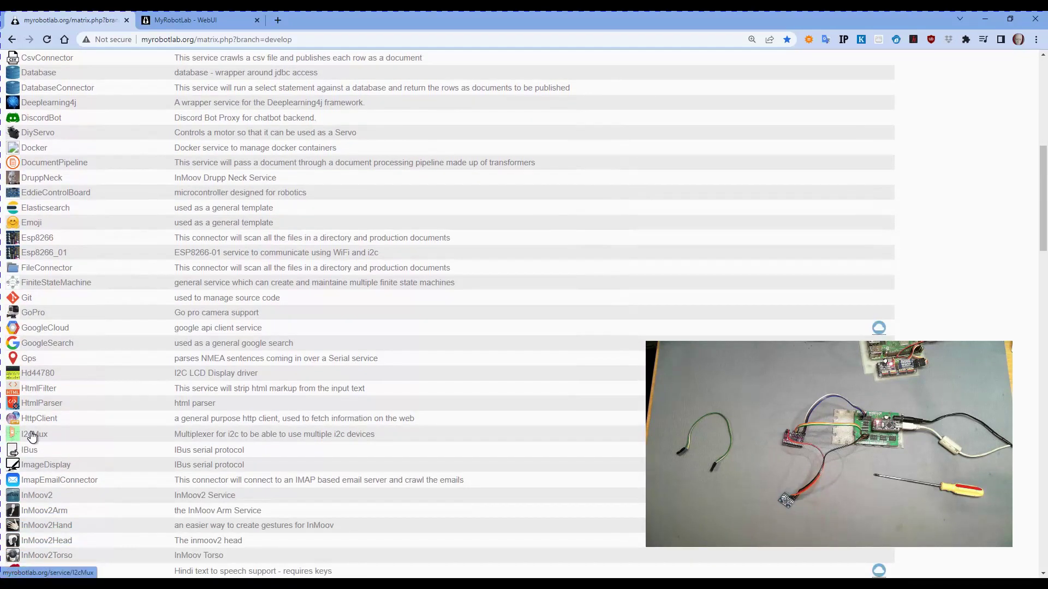
{"action": "left_click", "coordinate": [32, 435]}
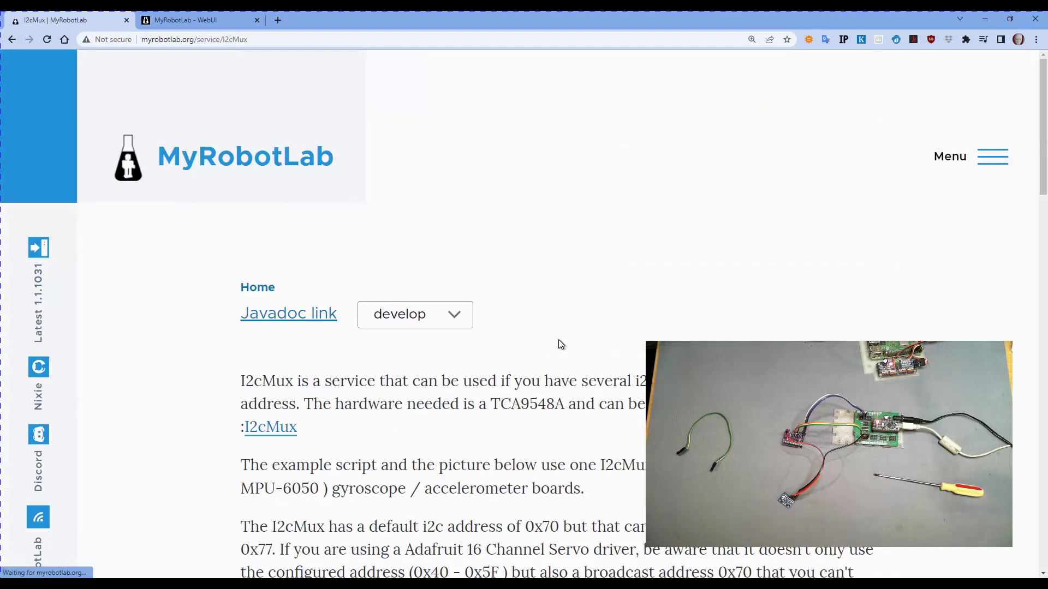
Step: Examine the I2cMux page's description, wiring diagram, example Python code and example configuration
{"action": "scroll", "coordinate": [558, 341], "scroll_direction": "down", "scroll_amount": 3}
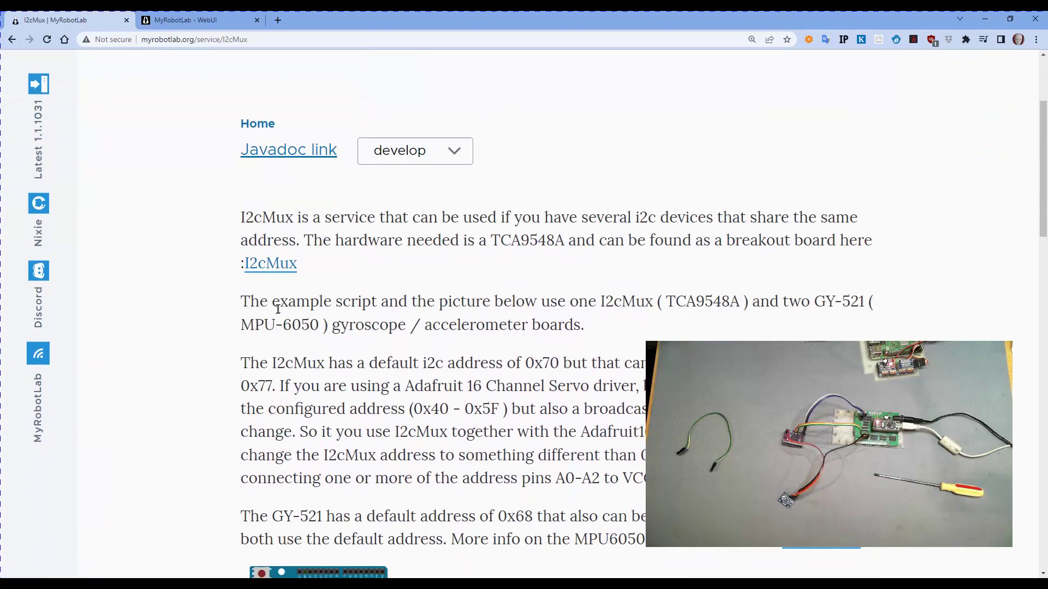
{"action": "scroll", "coordinate": [443, 468], "scroll_direction": "down", "scroll_amount": 6}
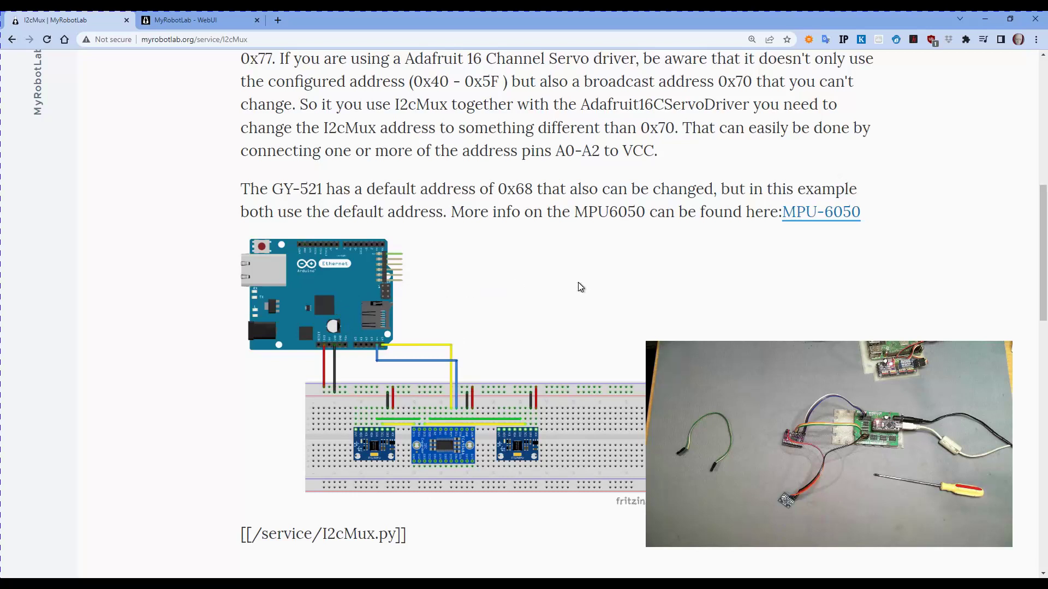
{"action": "scroll", "coordinate": [579, 284], "scroll_direction": "down", "scroll_amount": 7}
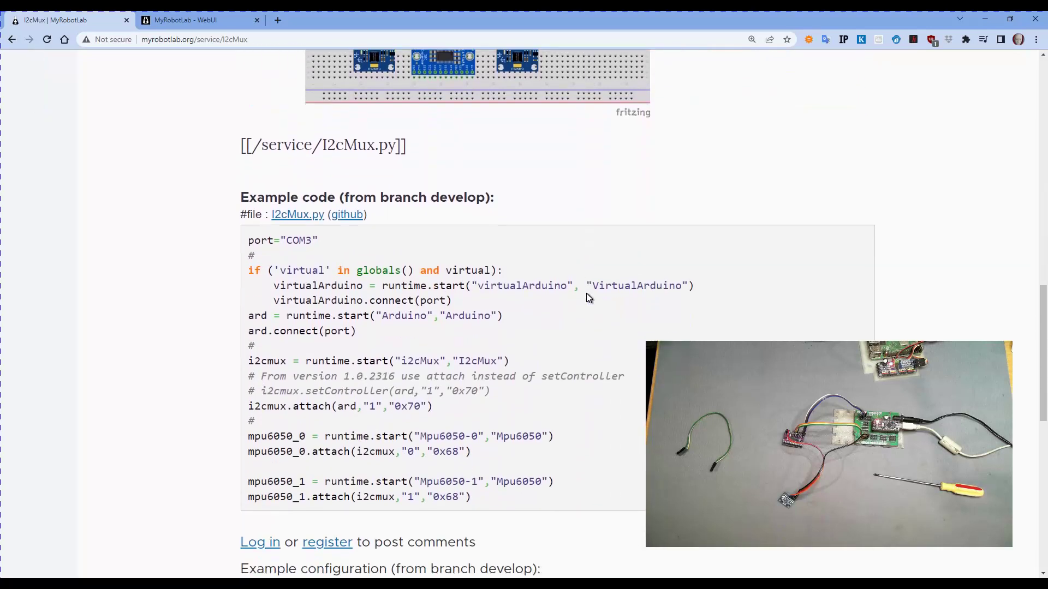
{"action": "scroll", "coordinate": [587, 294], "scroll_direction": "down", "scroll_amount": 1}
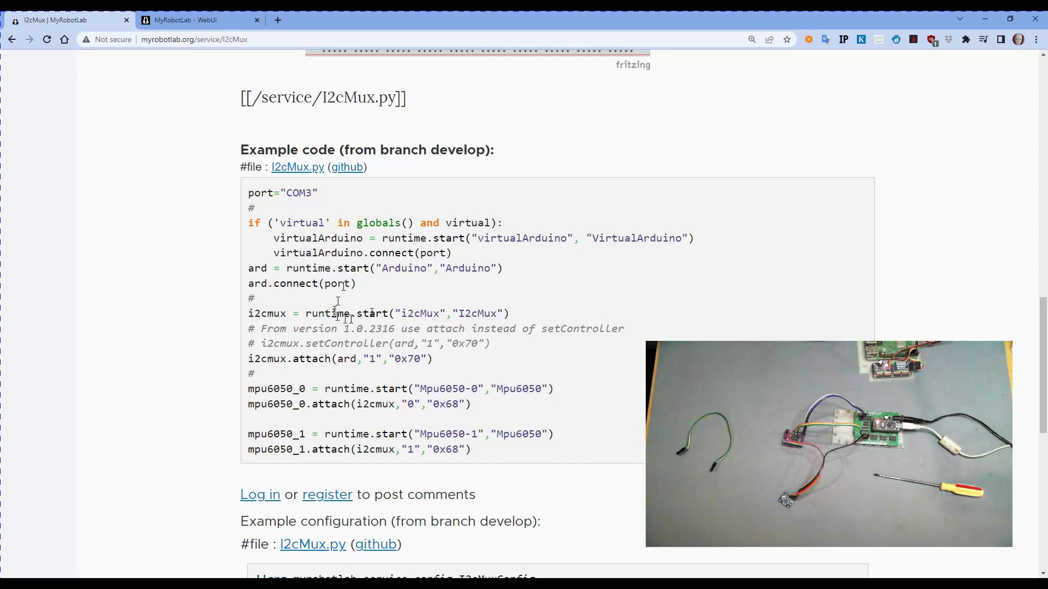
{"action": "scroll", "coordinate": [461, 343], "scroll_direction": "down", "scroll_amount": 3}
{"action": "scroll", "coordinate": [465, 386], "scroll_direction": "down", "scroll_amount": 2}
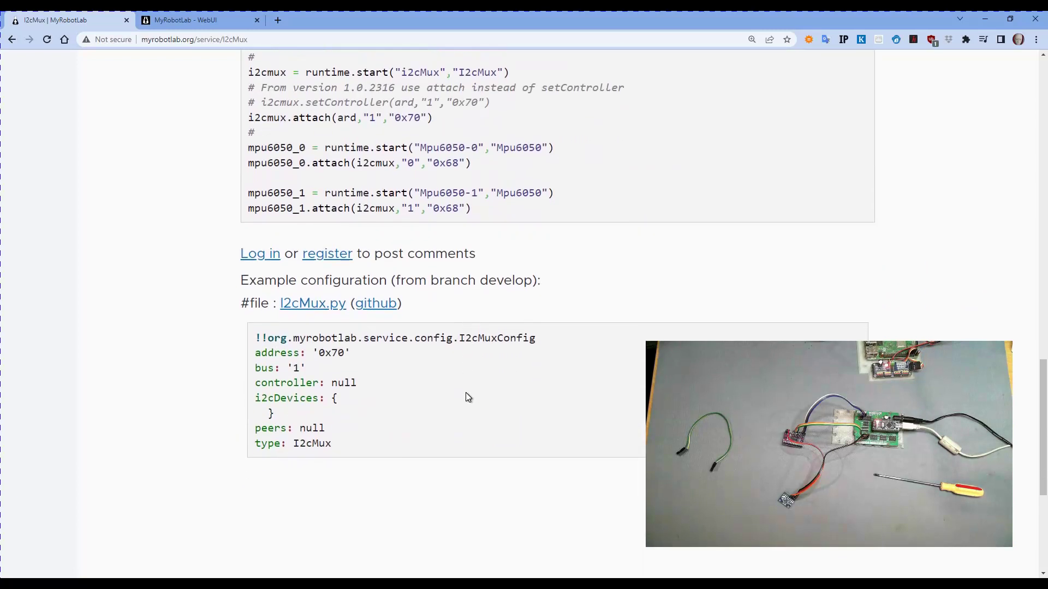
Step: Return to the start of the I2cMux page and open the Javadoc for the develop branch
{"action": "scroll", "coordinate": [466, 393], "scroll_direction": "up", "scroll_amount": 1}
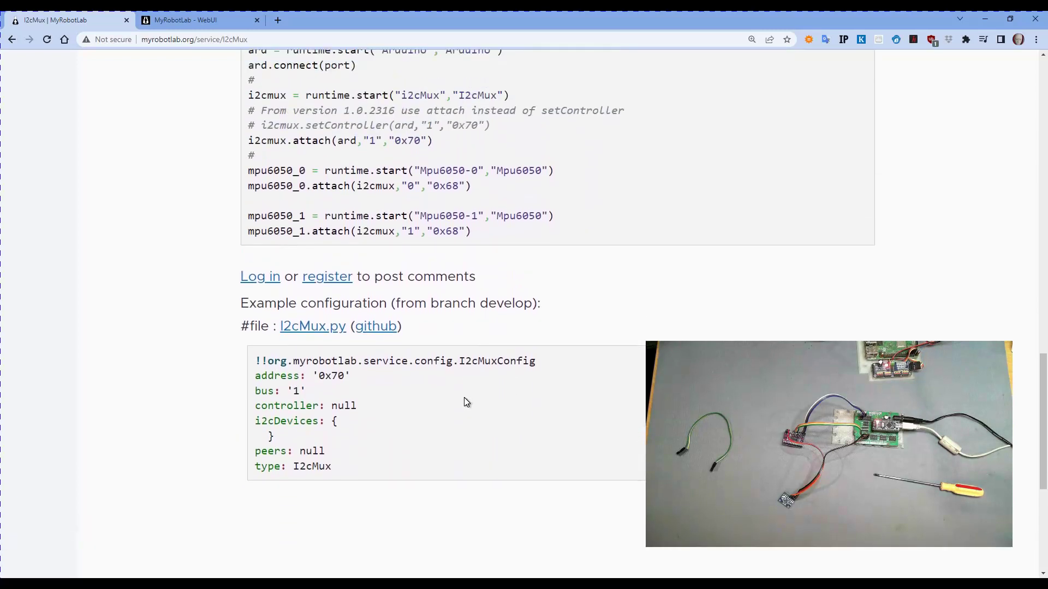
{"action": "scroll", "coordinate": [464, 397], "scroll_direction": "up", "scroll_amount": 7}
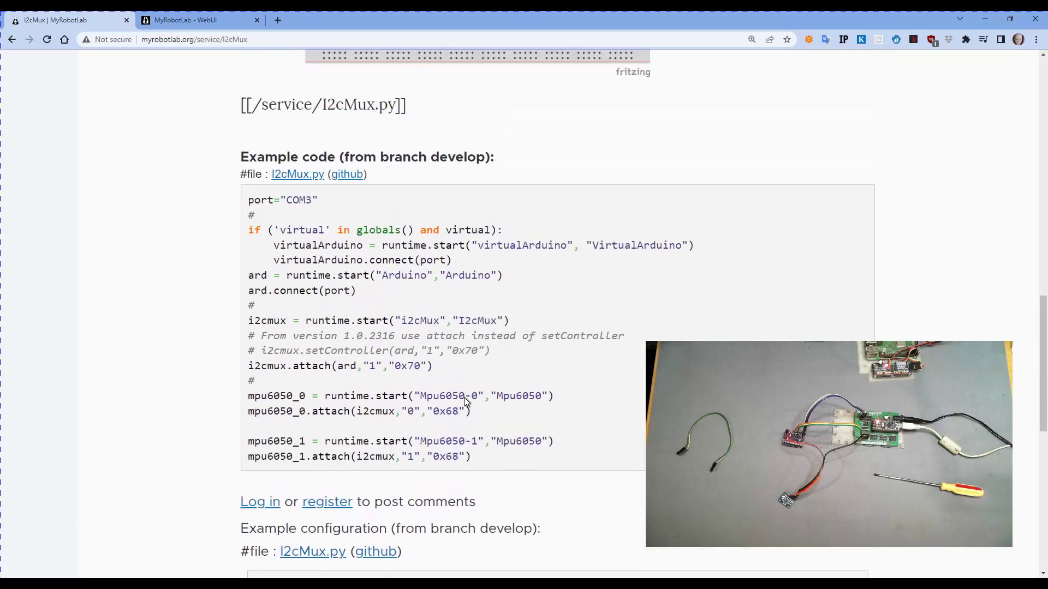
{"action": "scroll", "coordinate": [430, 362], "scroll_direction": "up", "scroll_amount": 13}
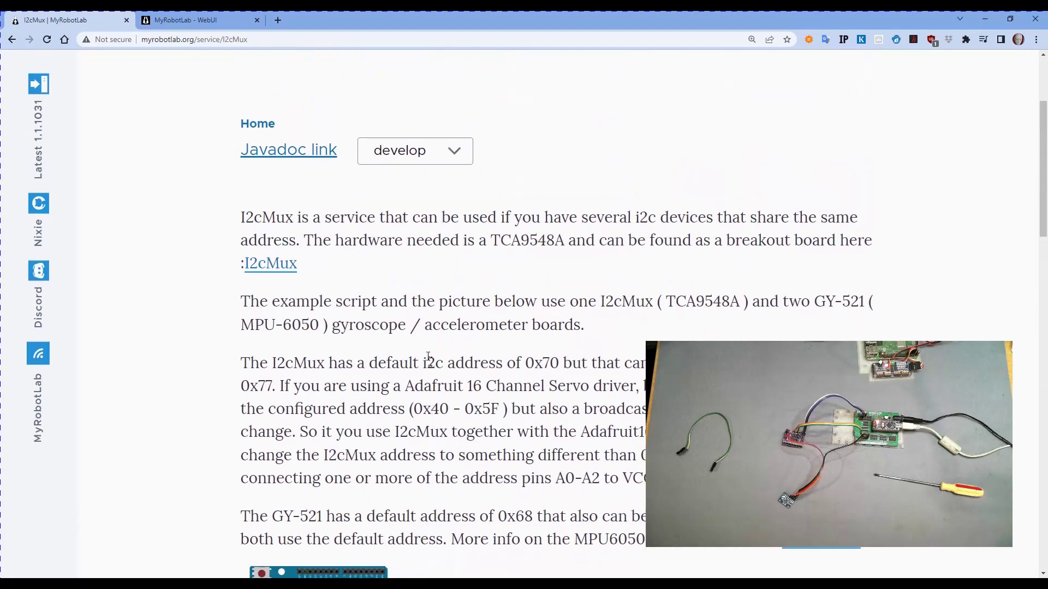
{"action": "left_click", "coordinate": [323, 210]}
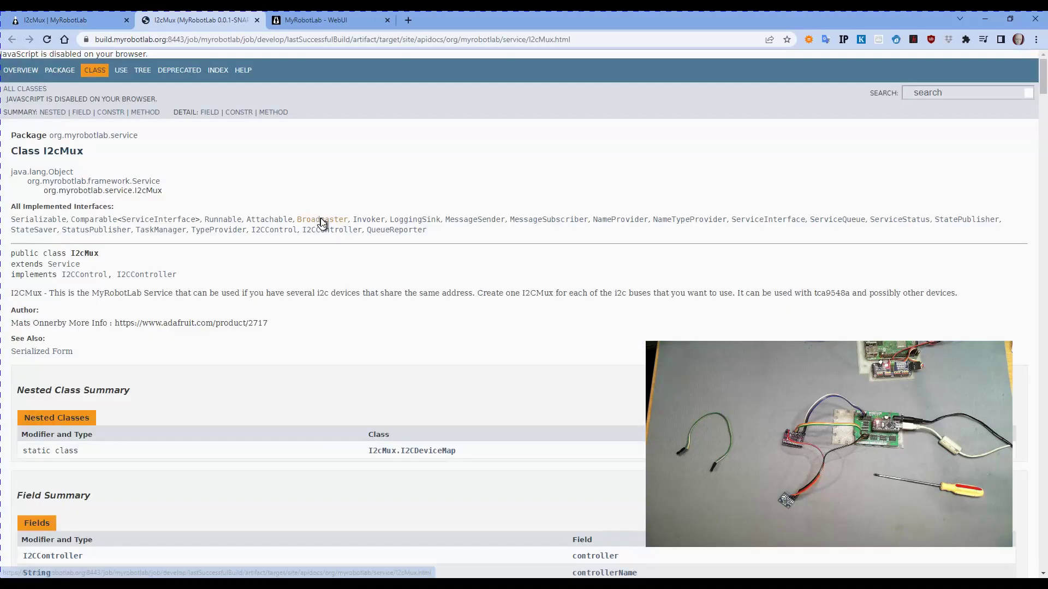
Step: Examine the field summary and method summary in the I2cMux class Javadoc, including the attach, detach, get and set methods
{"action": "scroll", "coordinate": [310, 262], "scroll_direction": "down", "scroll_amount": 4}
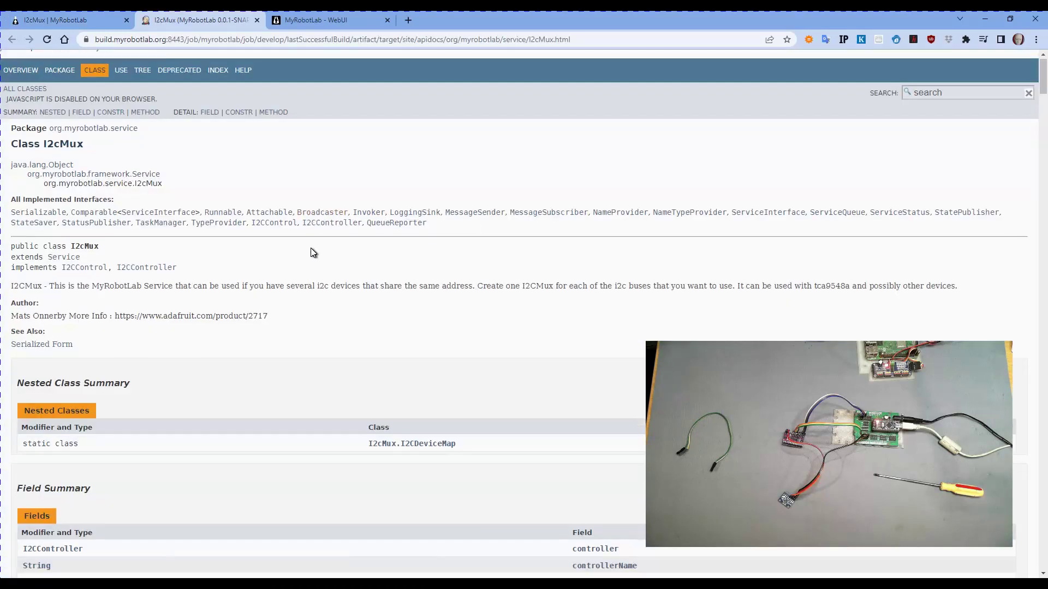
{"action": "scroll", "coordinate": [308, 295], "scroll_direction": "down", "scroll_amount": 10}
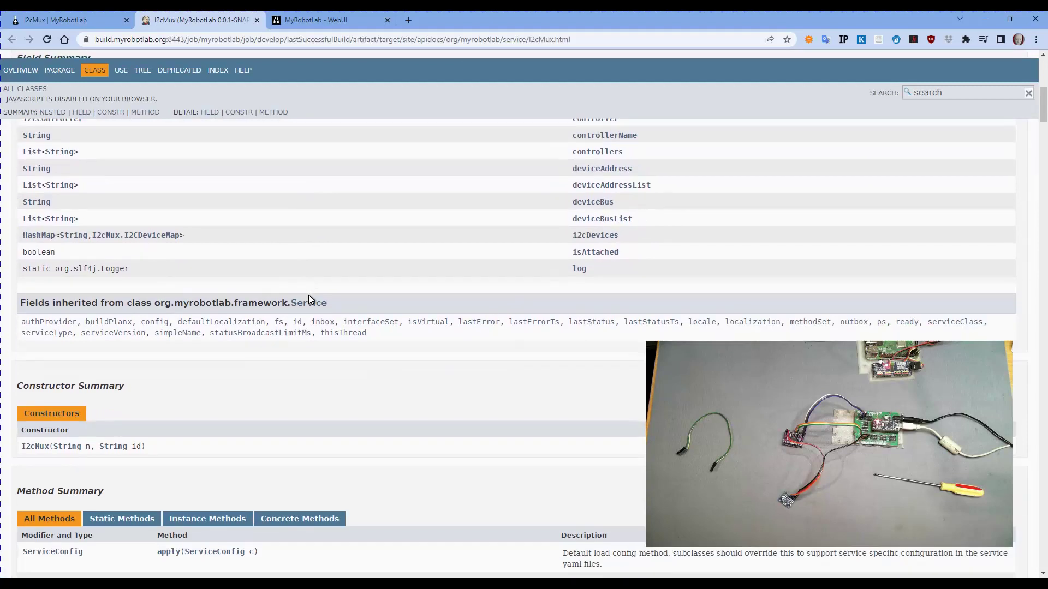
{"action": "scroll", "coordinate": [311, 296], "scroll_direction": "down", "scroll_amount": 1}
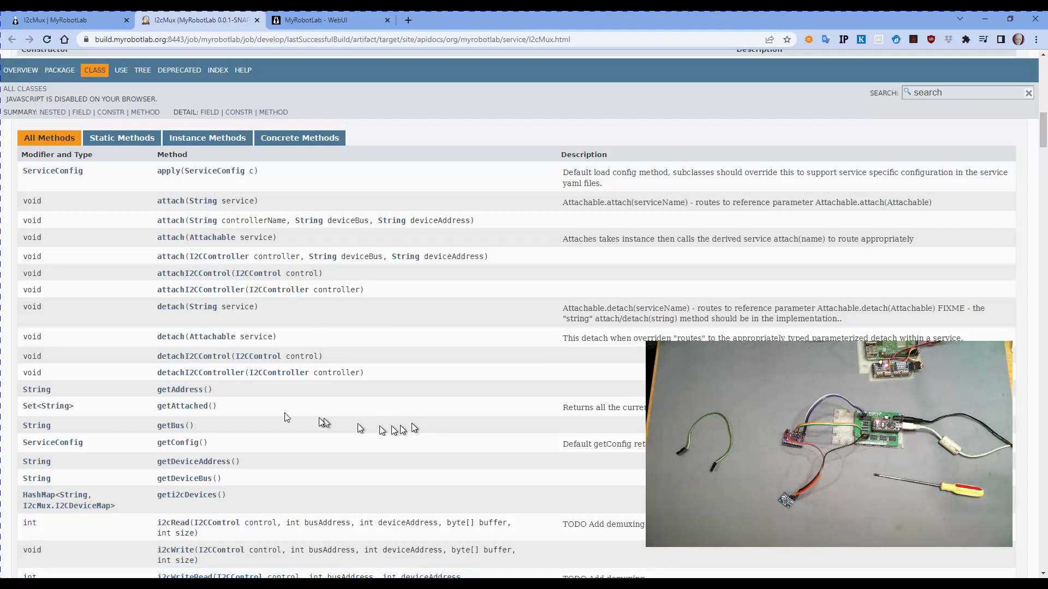
{"action": "scroll", "coordinate": [202, 469], "scroll_direction": "down", "scroll_amount": 1}
{"action": "scroll", "coordinate": [202, 468], "scroll_direction": "down", "scroll_amount": 5}
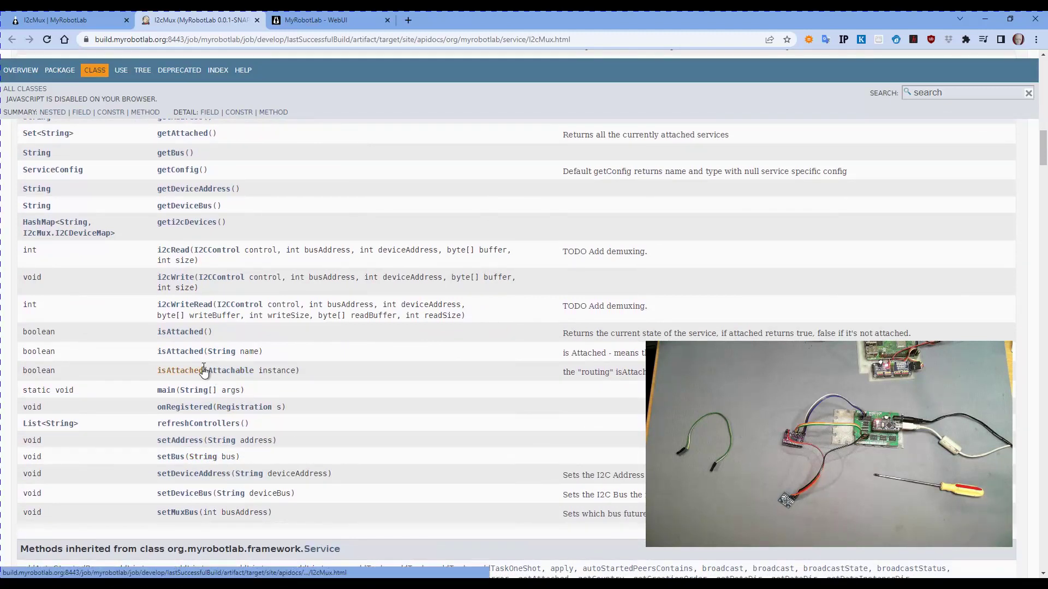
{"action": "scroll", "coordinate": [204, 371], "scroll_direction": "up", "scroll_amount": 2}
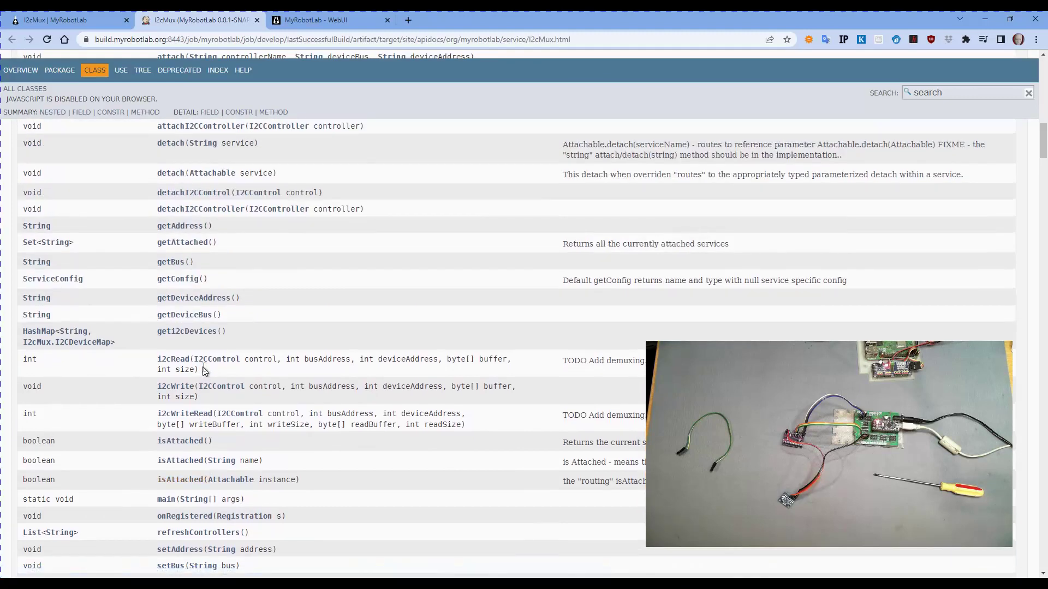